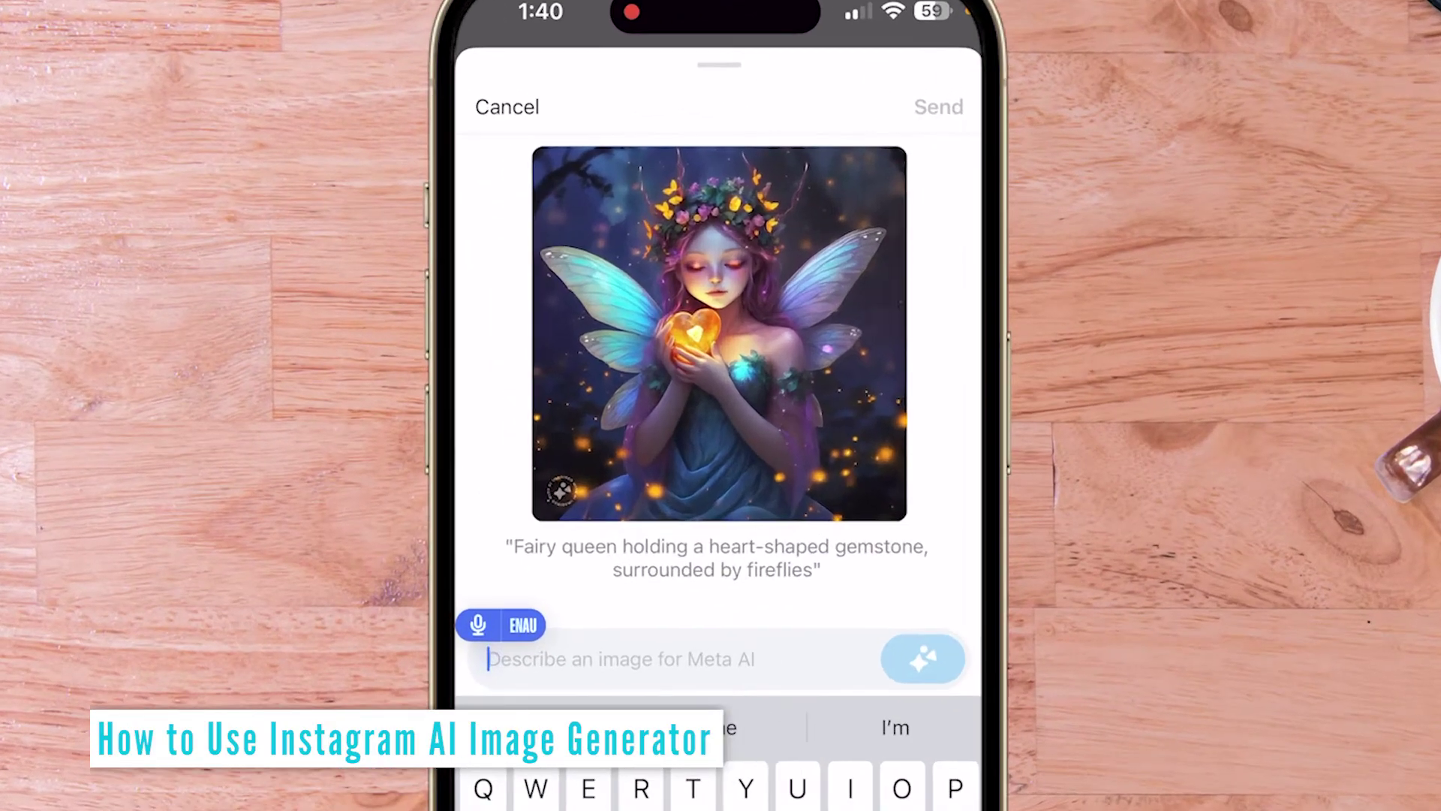
# Step: Generate a Meta AI image of a detective dog with a magnifying glass in a dim alley, then regenerate it
pyautogui.write('A dog dressed as a')
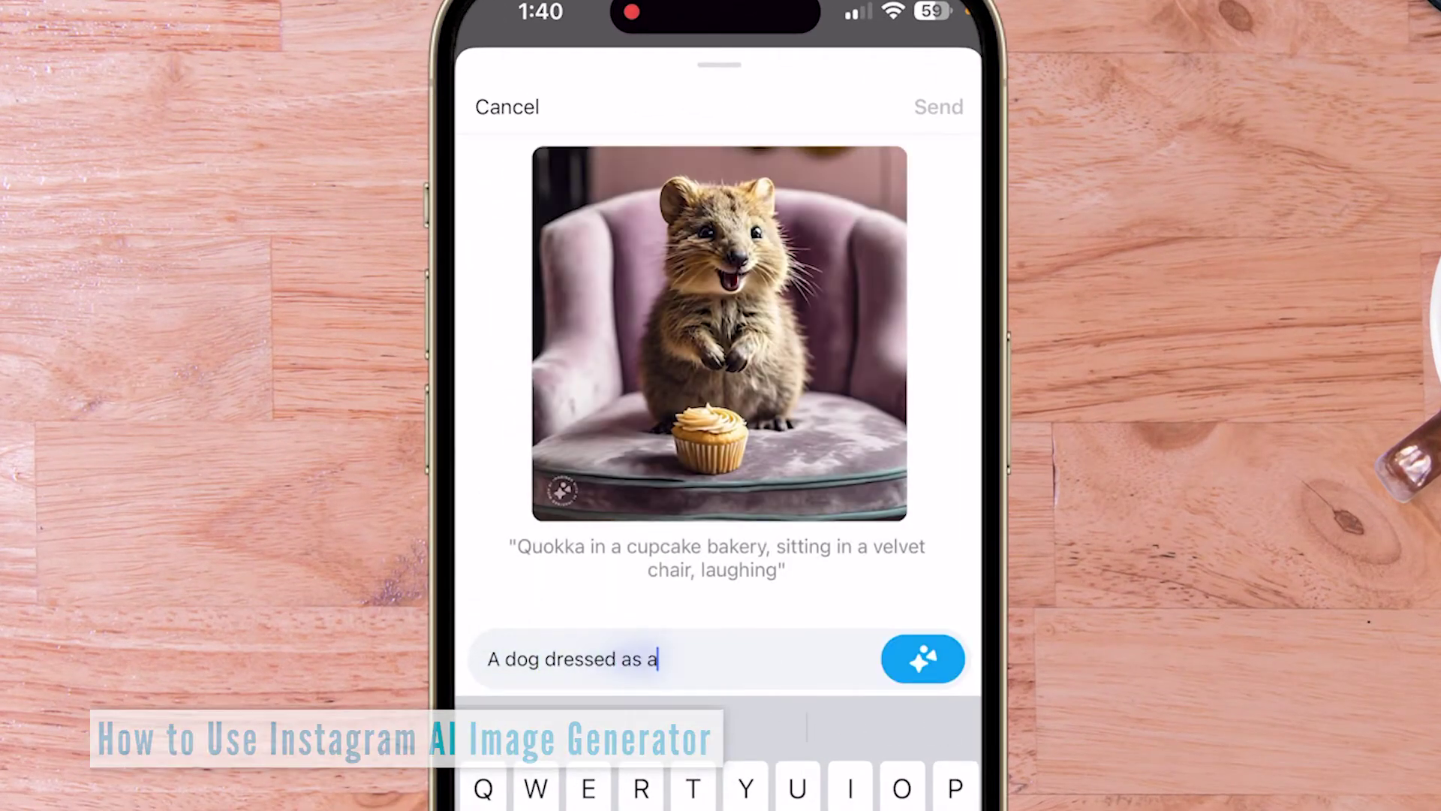
pyautogui.write(' detective examined included')
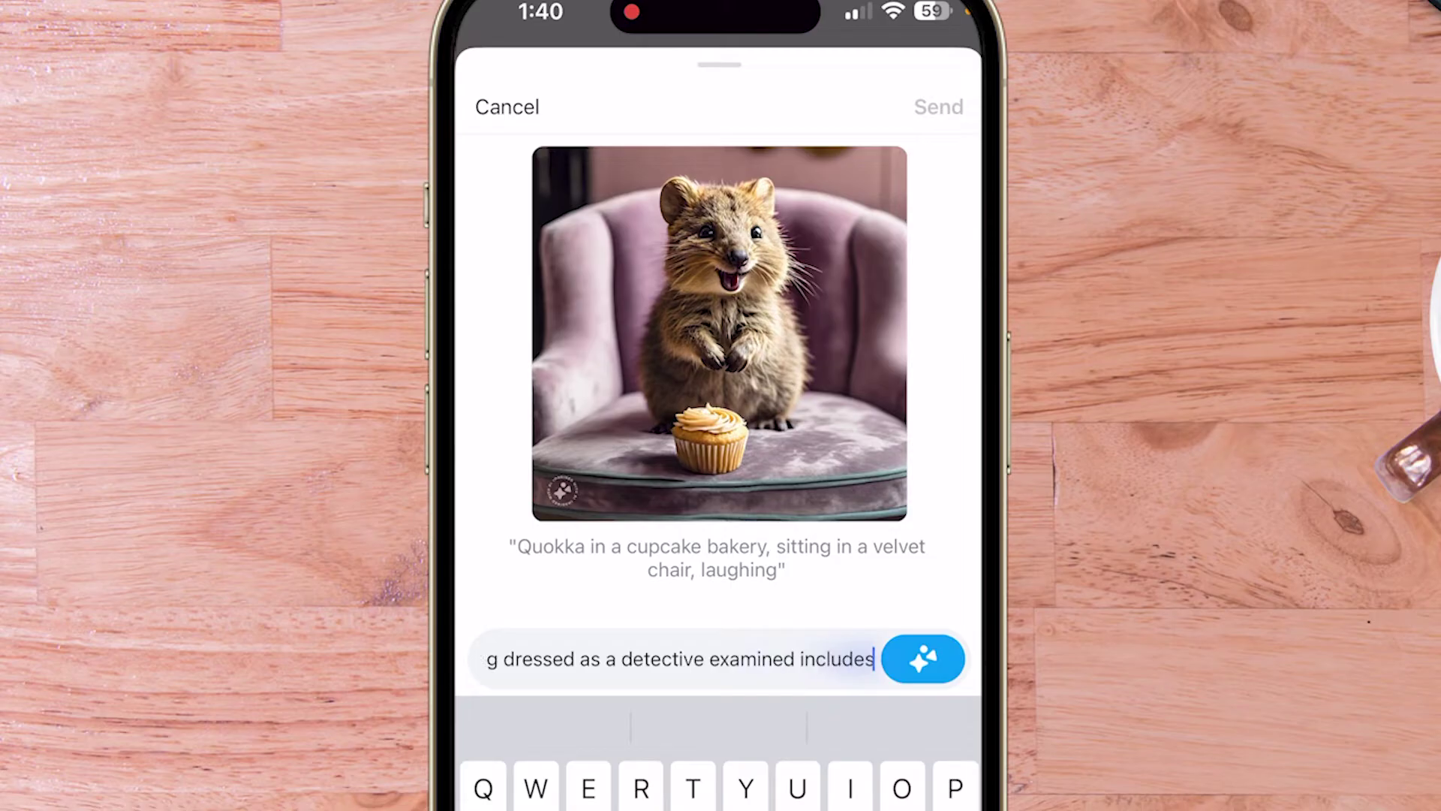
pyautogui.write(' with a magnifying glass in a dim')
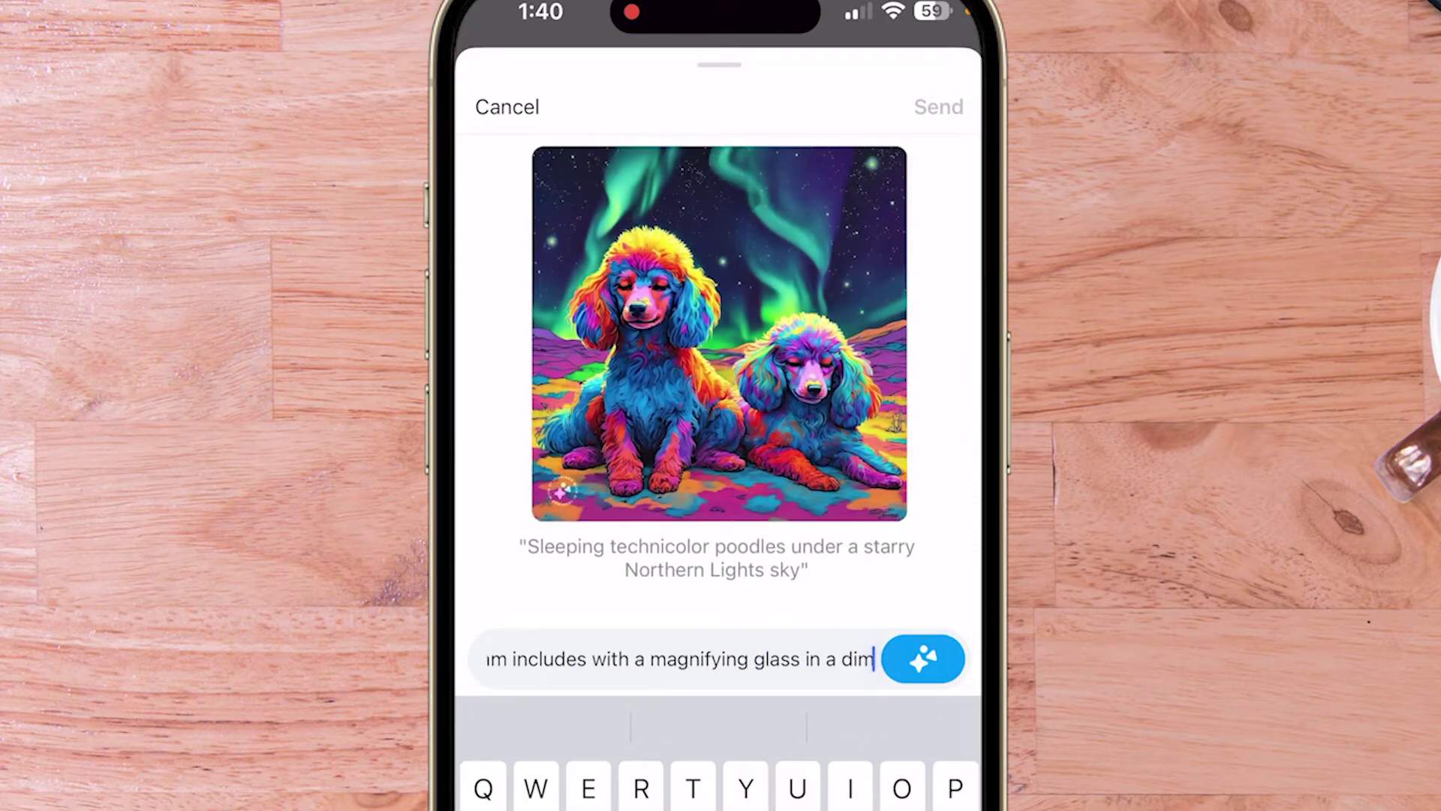
pyautogui.write('ly lit alley')
pyautogui.press('Return')
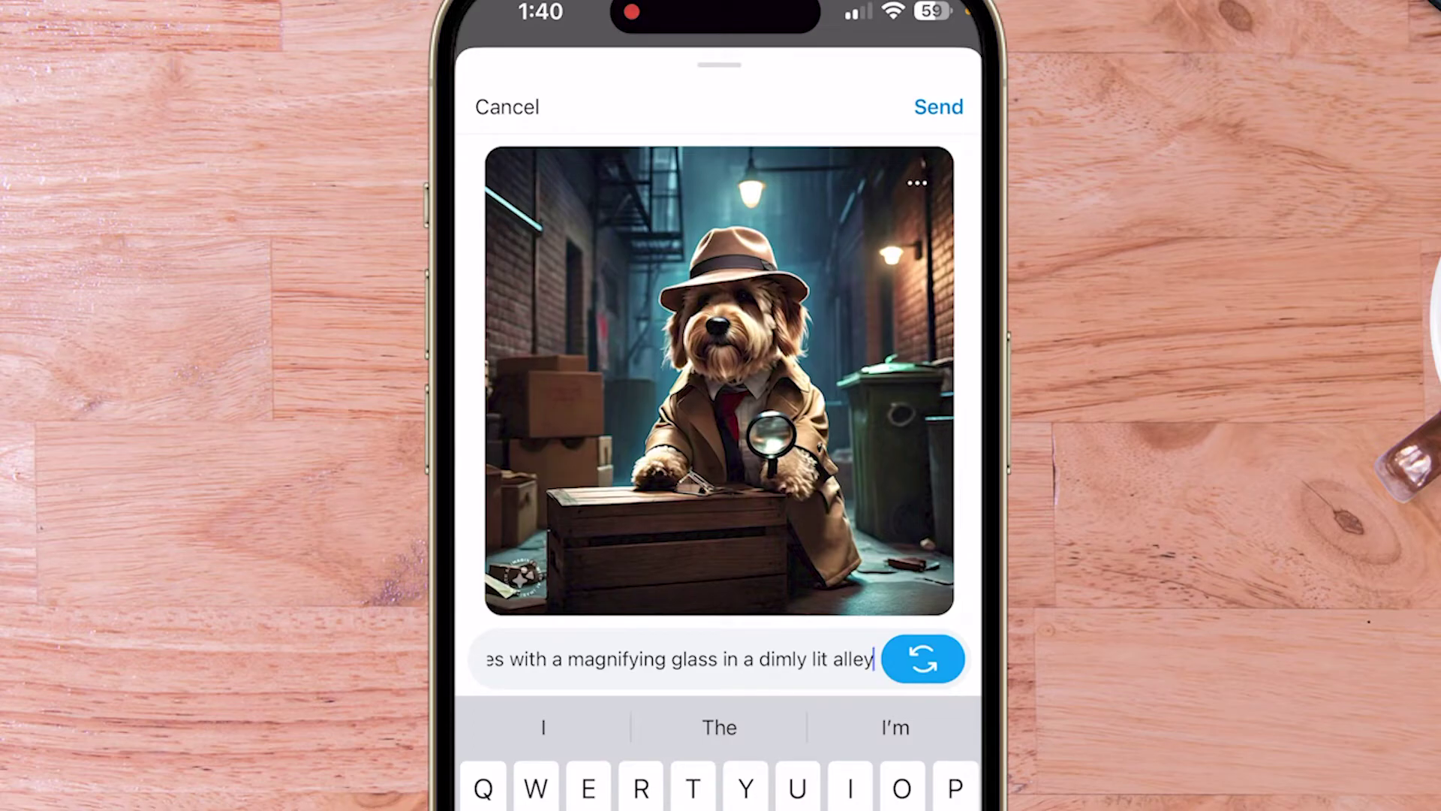
pyautogui.click(922, 658)
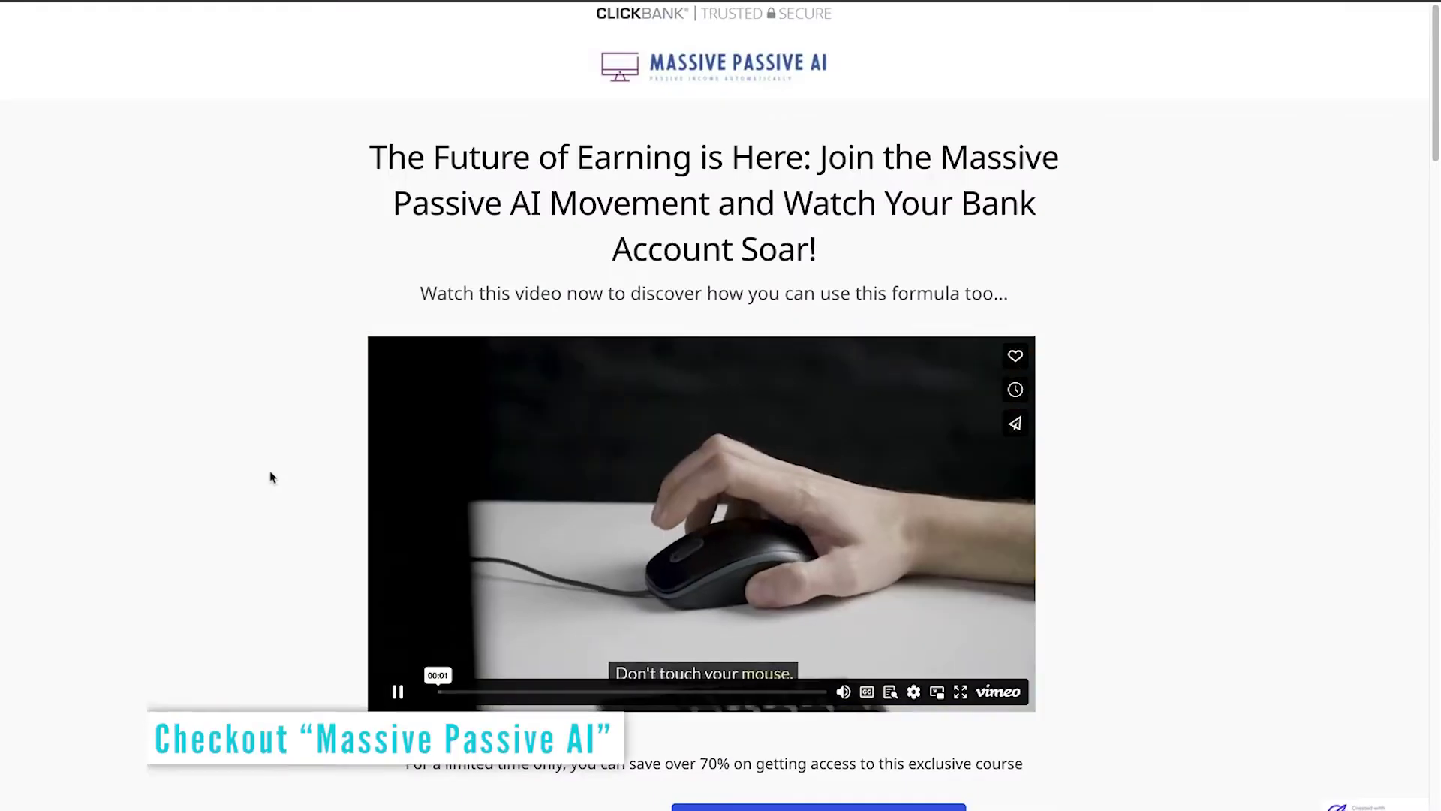
pyautogui.scroll(-4, 272, 477)
pyautogui.scroll(-2, 272, 478)
pyautogui.scroll(-2, 272, 477)
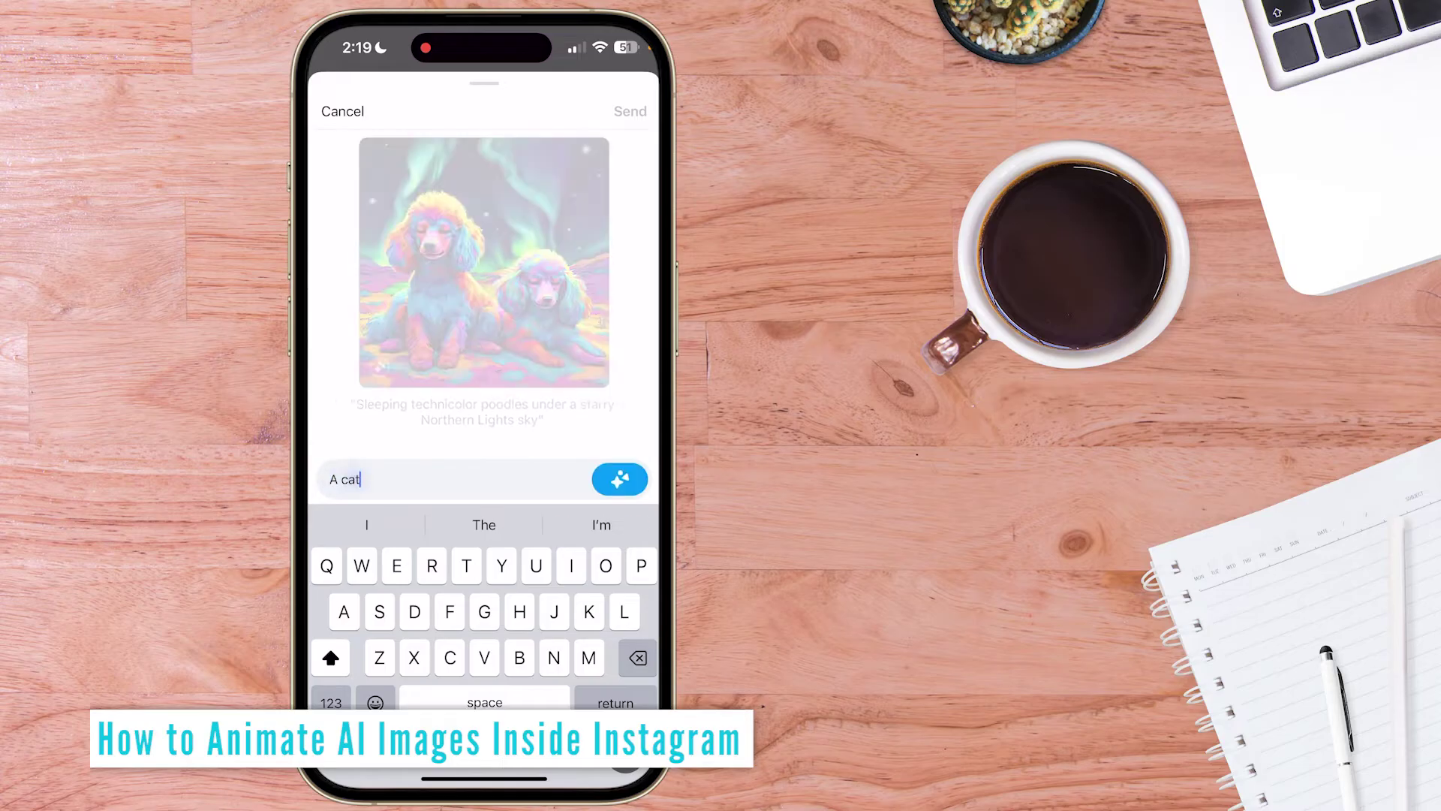
# Step: Generate the sombrero-wearing cat lounging in a hammock between desert cacti, and animate it
pyautogui.write('lounging in a hammock stung between two cacti in the')
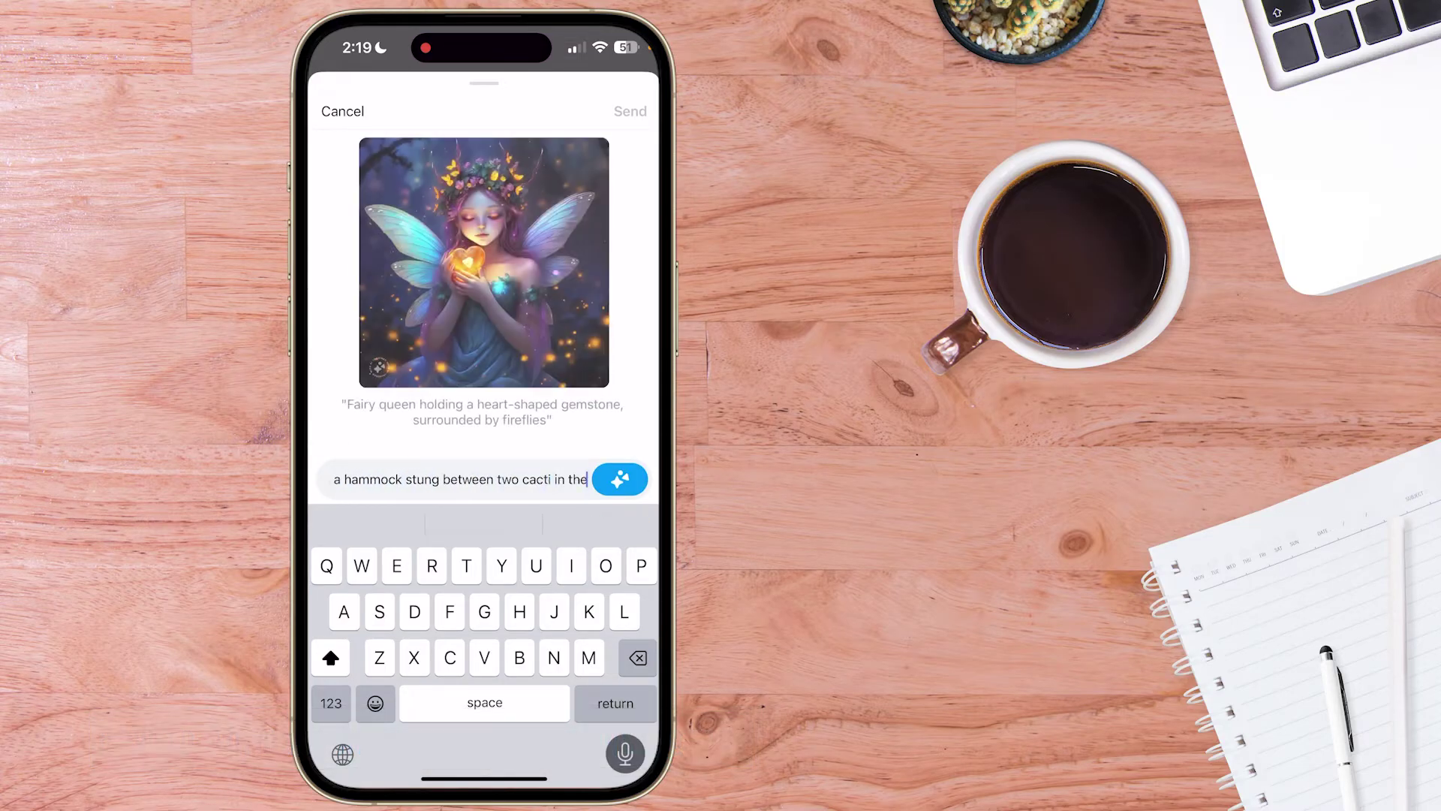
pyautogui.write(' desert wearing a sombrero')
pyautogui.press('Return')
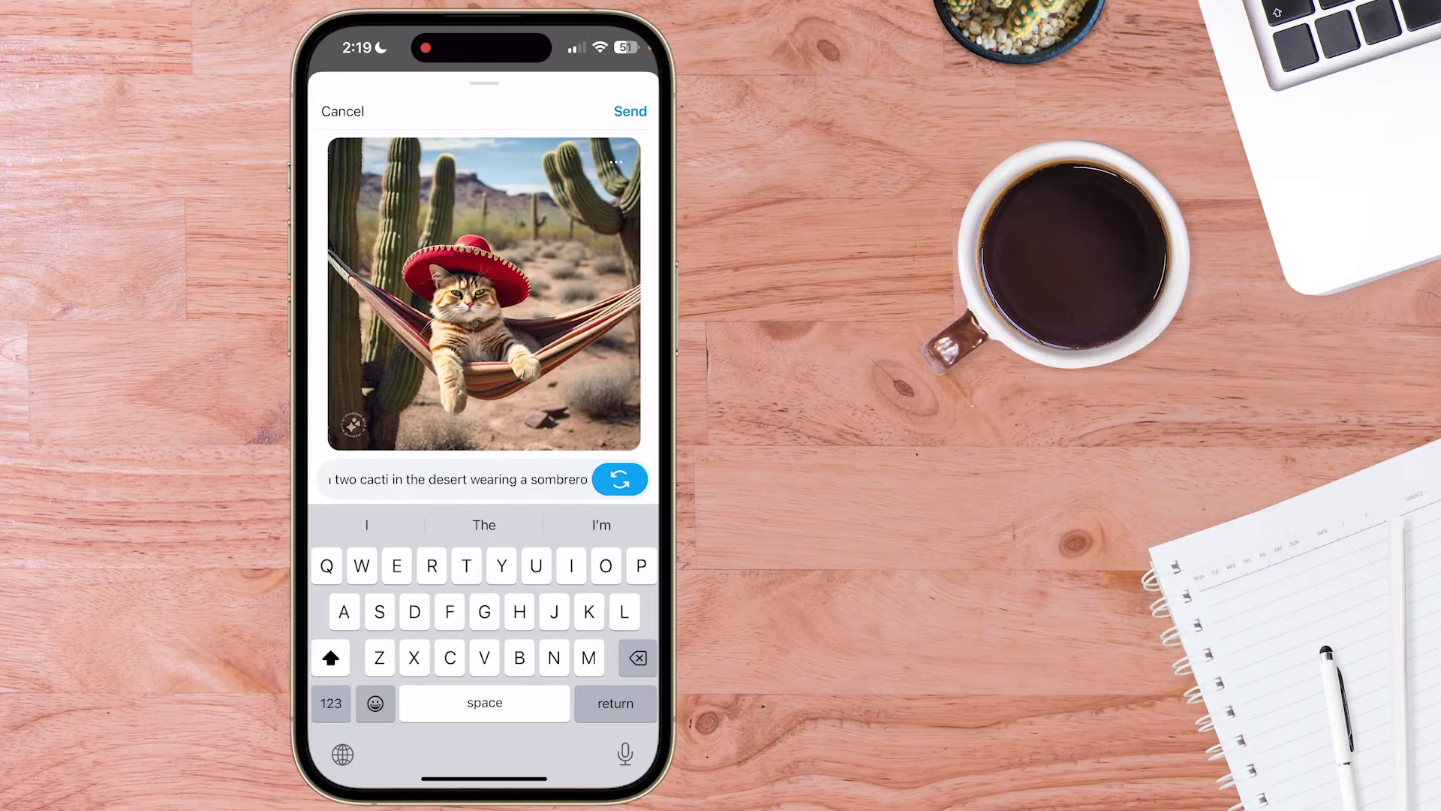
pyautogui.click(615, 161)
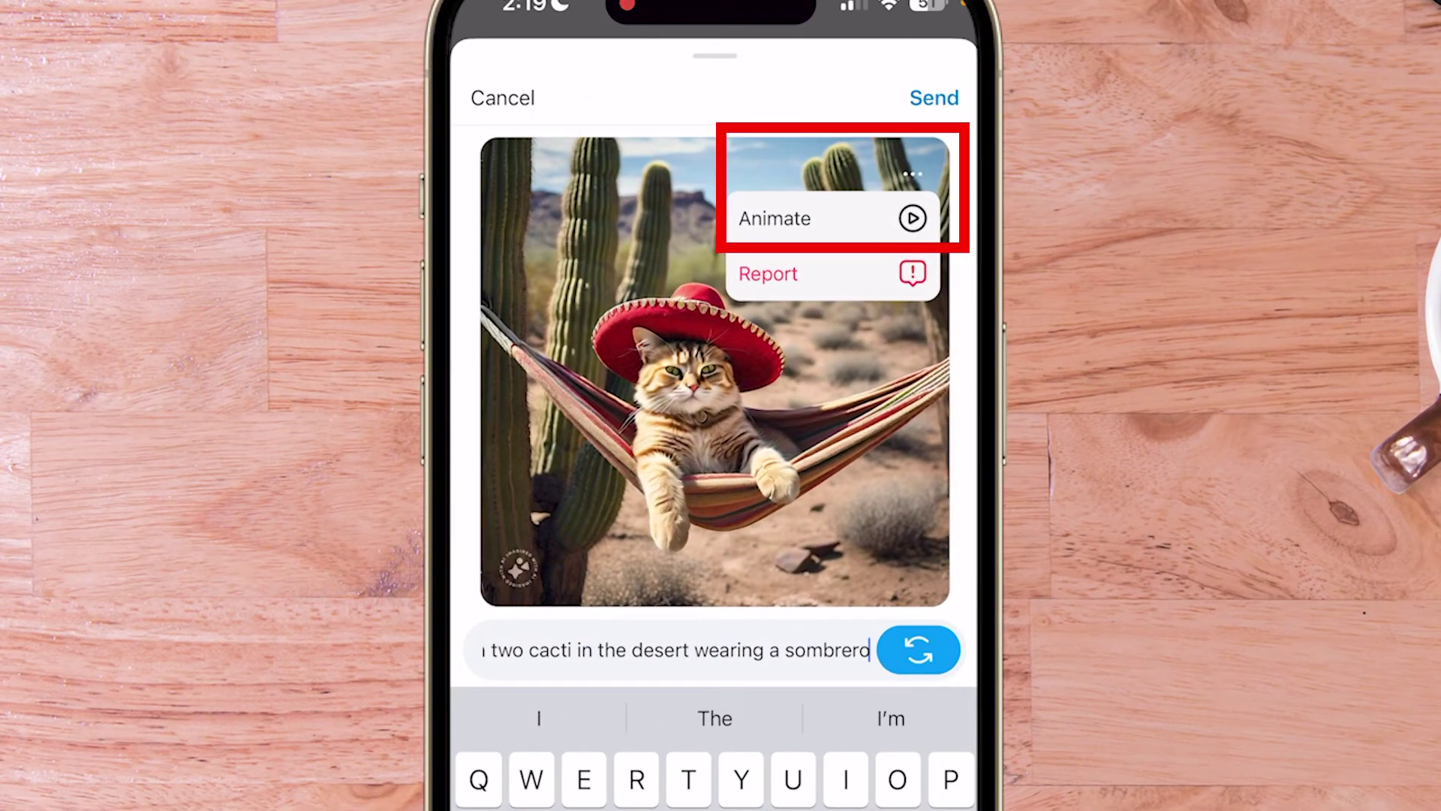
pyautogui.click(774, 217)
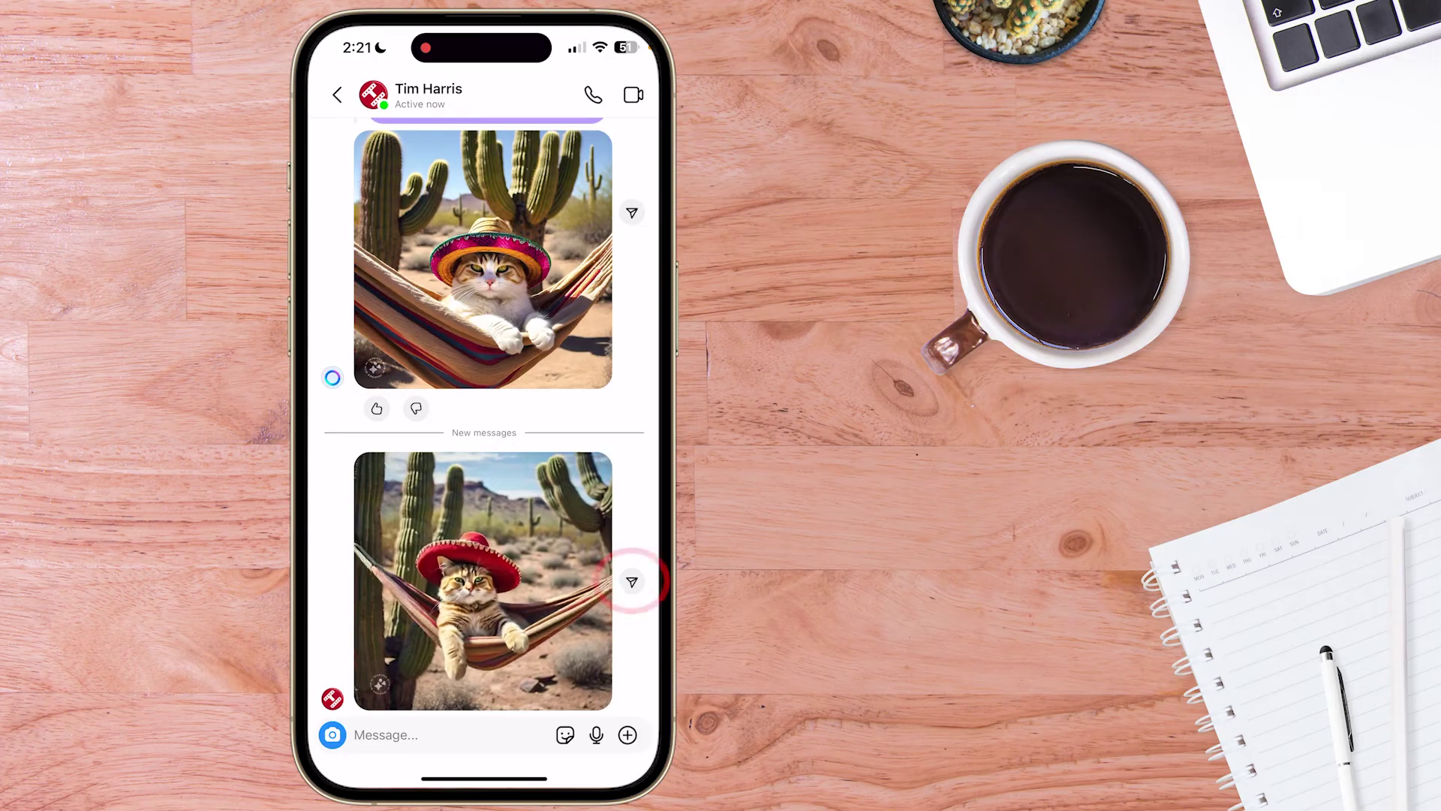
# Step: Share the cat image with a friend, noting it was generated inside Instagram with built-in features
pyautogui.click(632, 582)
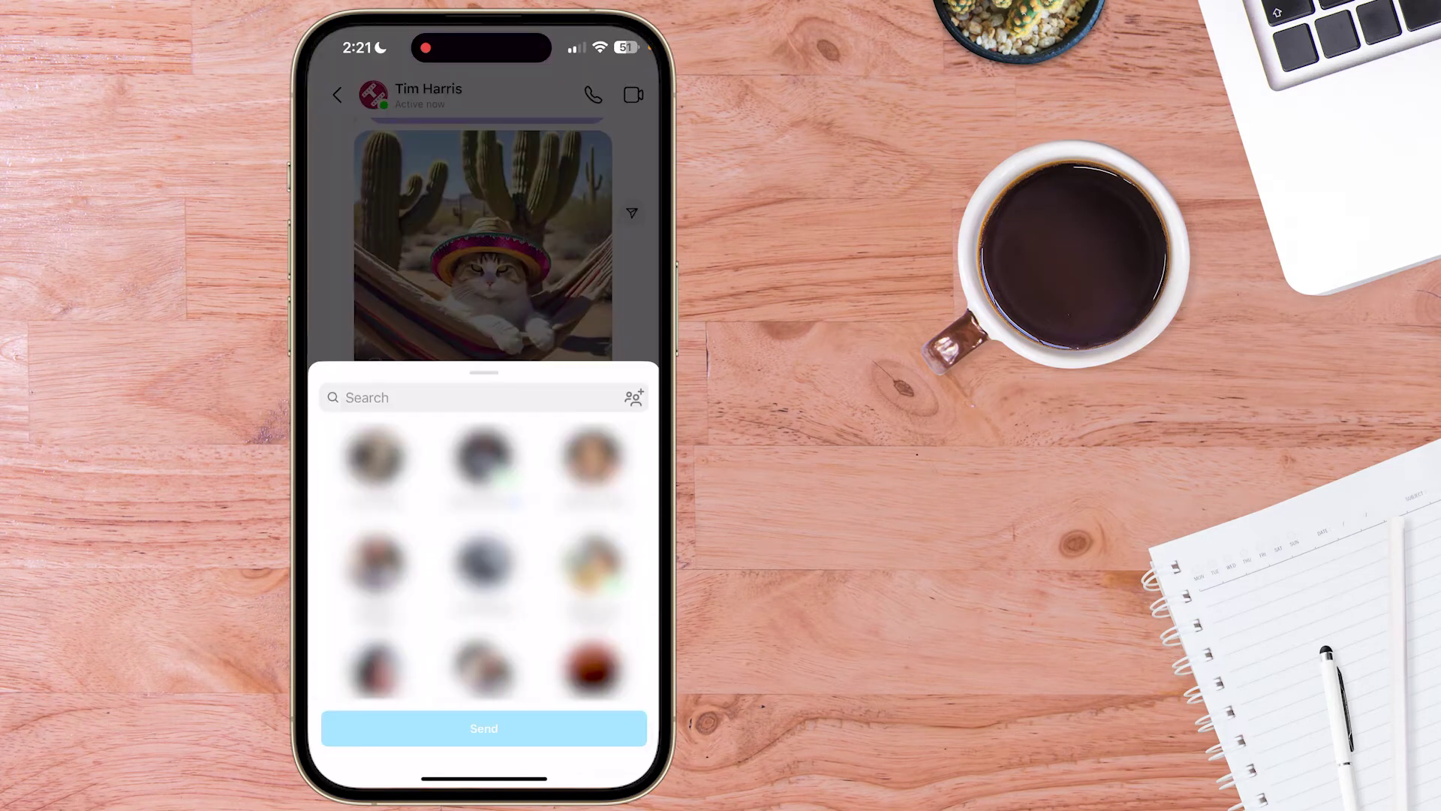
pyautogui.write('I')
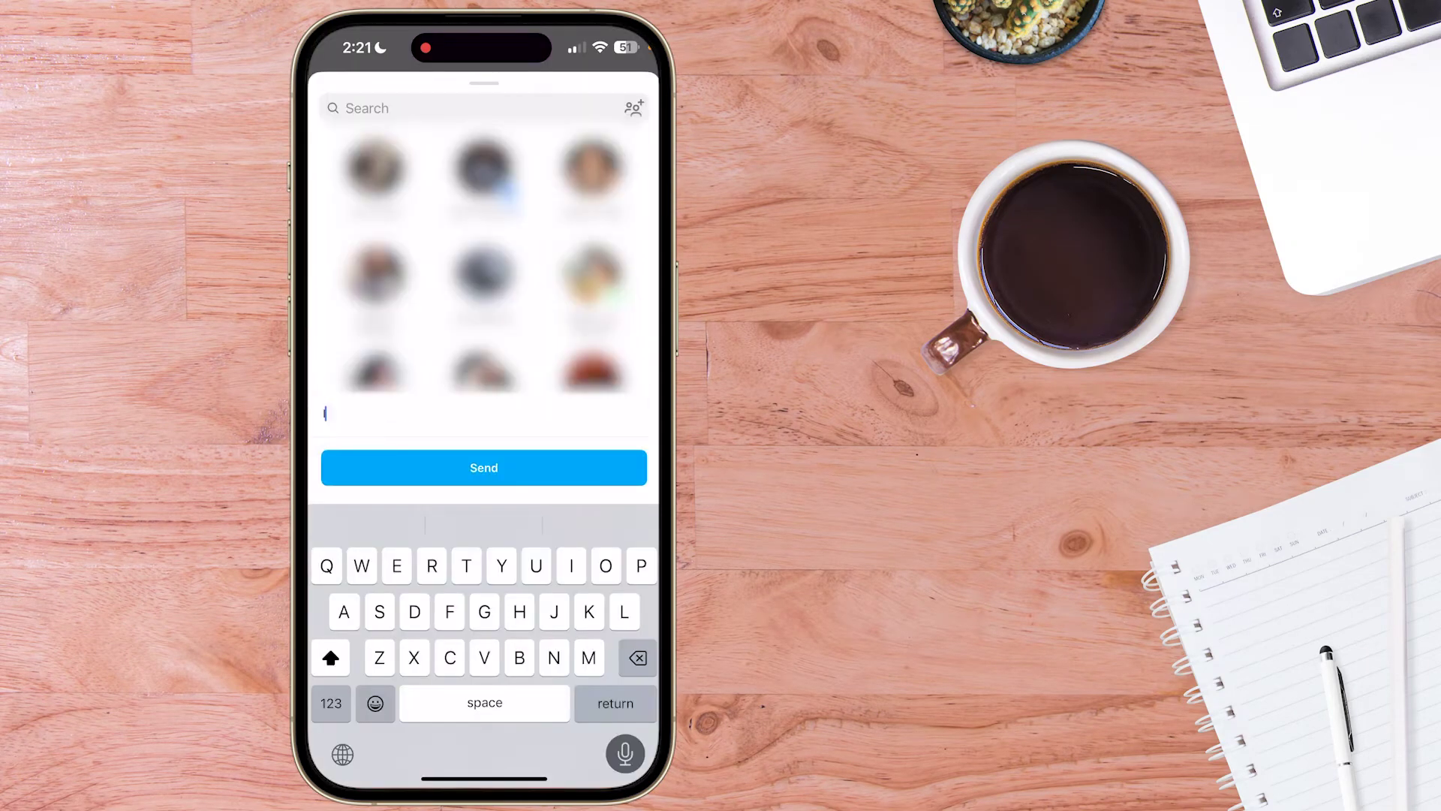
pyautogui.write(' generated this insight Instagram')
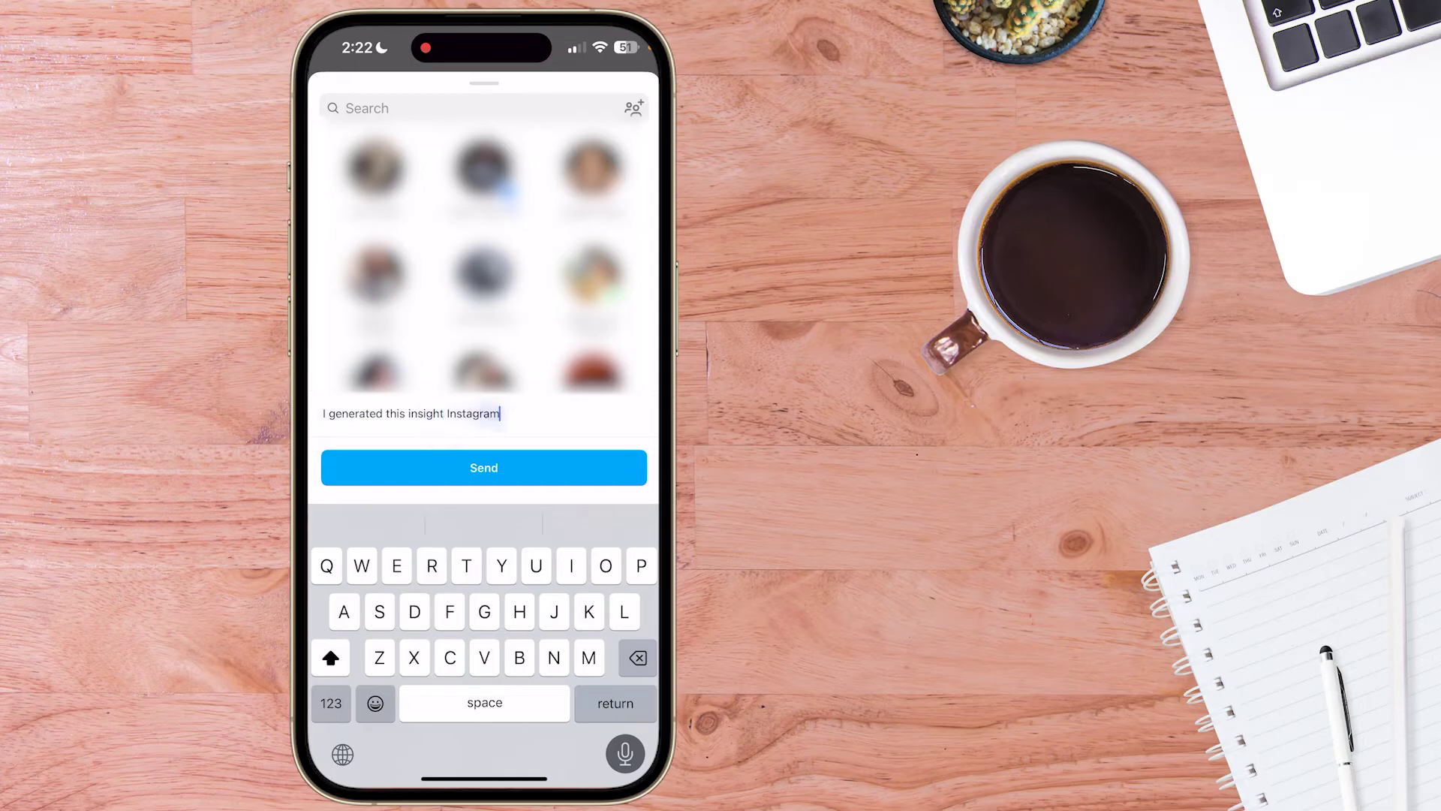
pyautogui.write(' using the built-in features and I am')
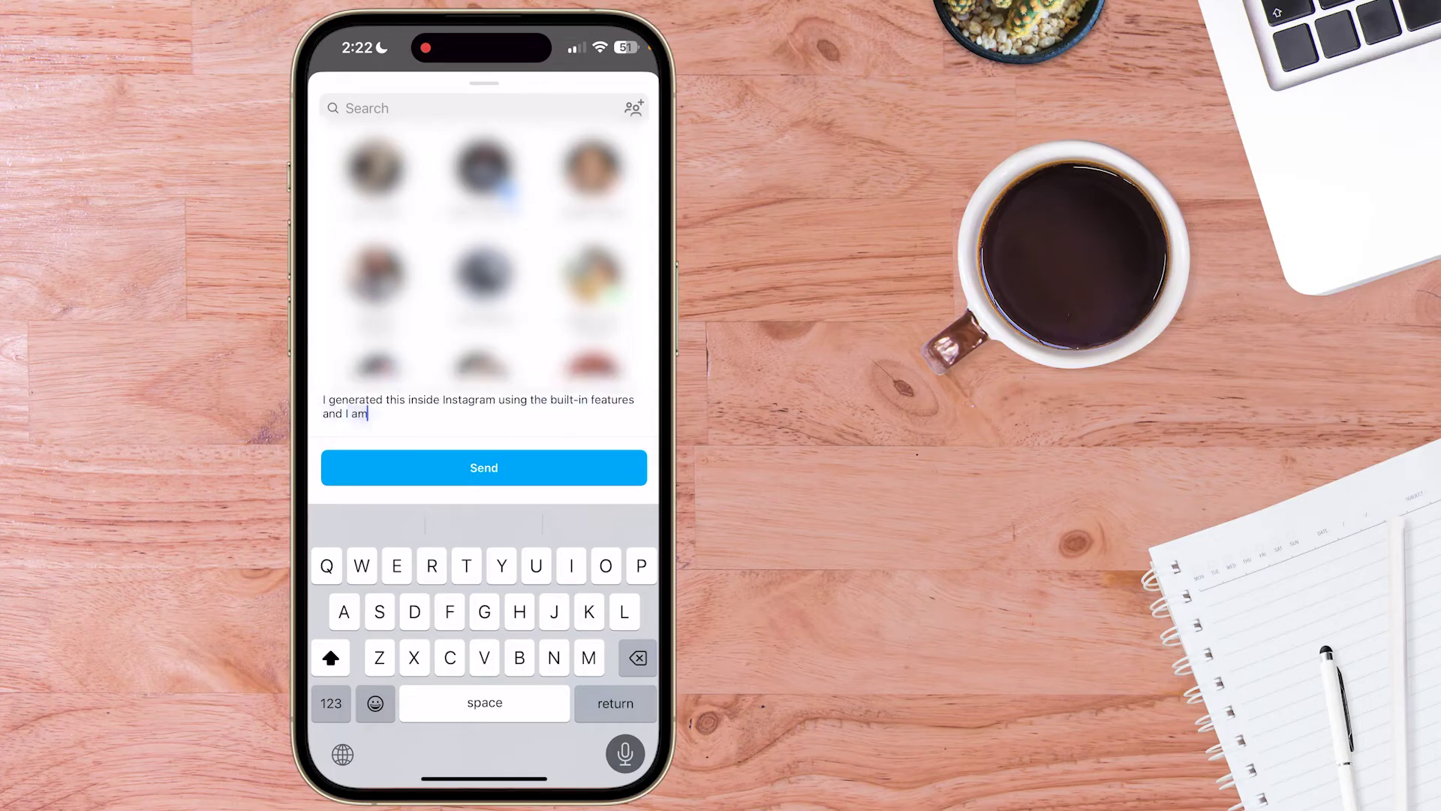
pyautogui.write(' going to publish a video showing how to do it :)')
pyautogui.click(484, 467)
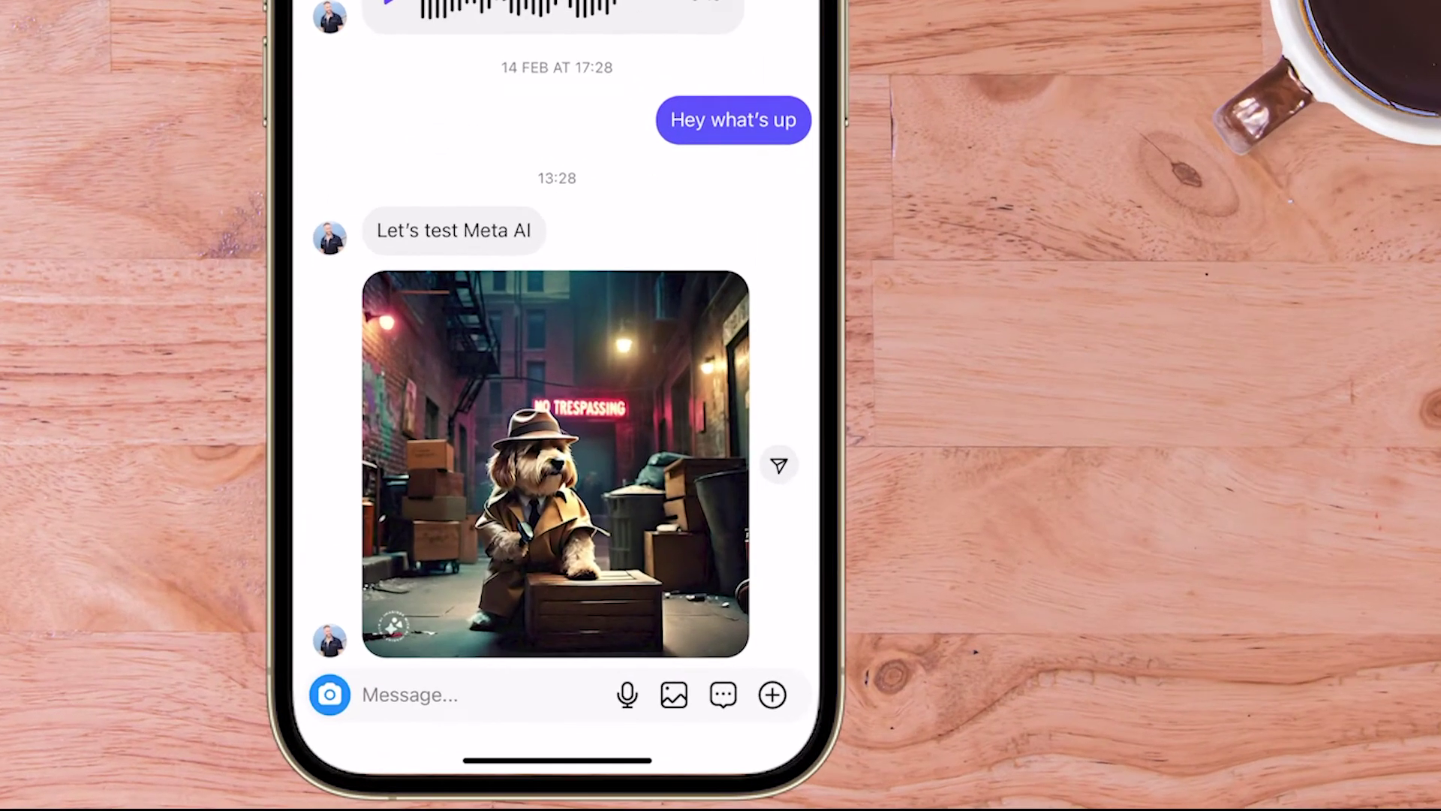
# Step: Open and then close the chat's GIF and sticker options
pyautogui.click(772, 694)
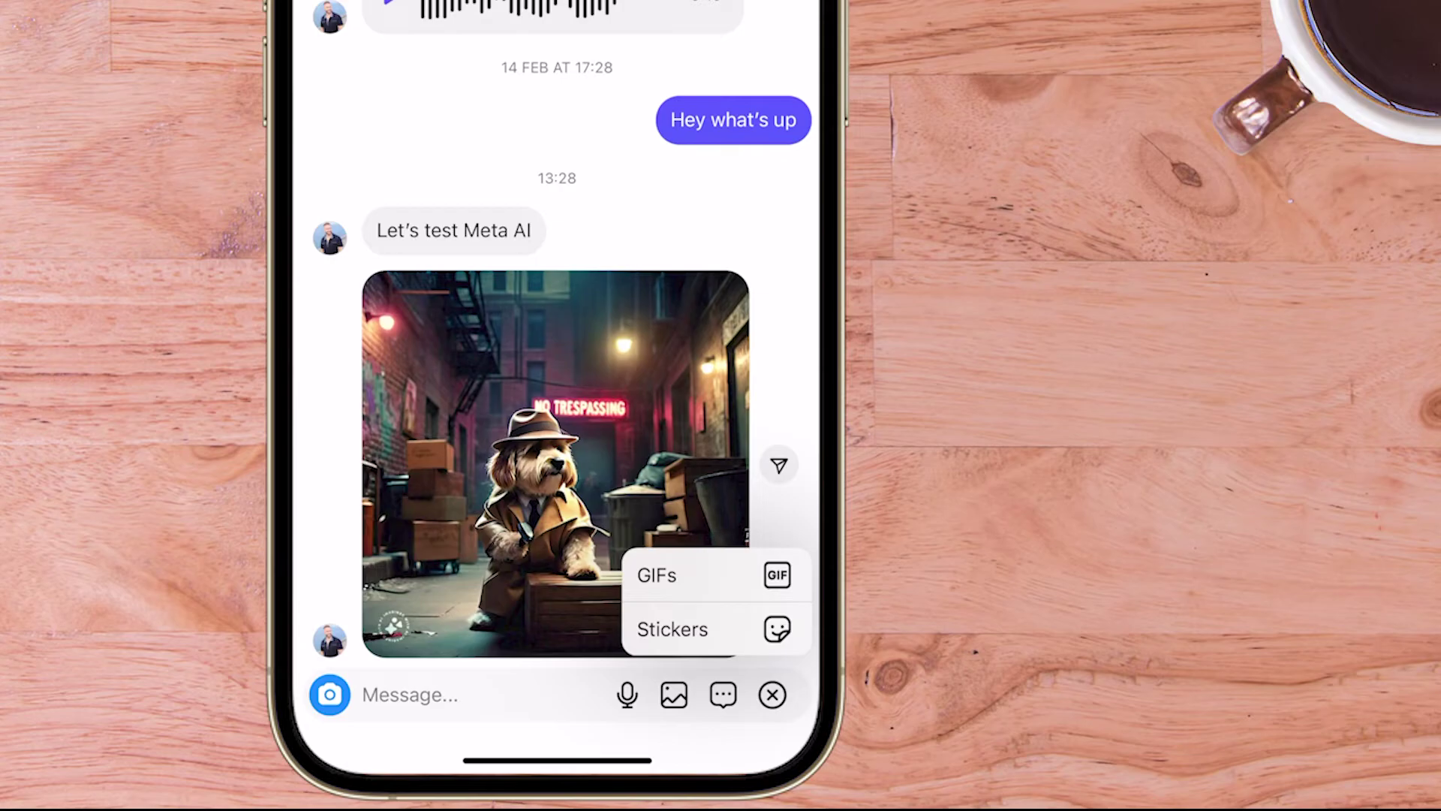
pyautogui.click(773, 695)
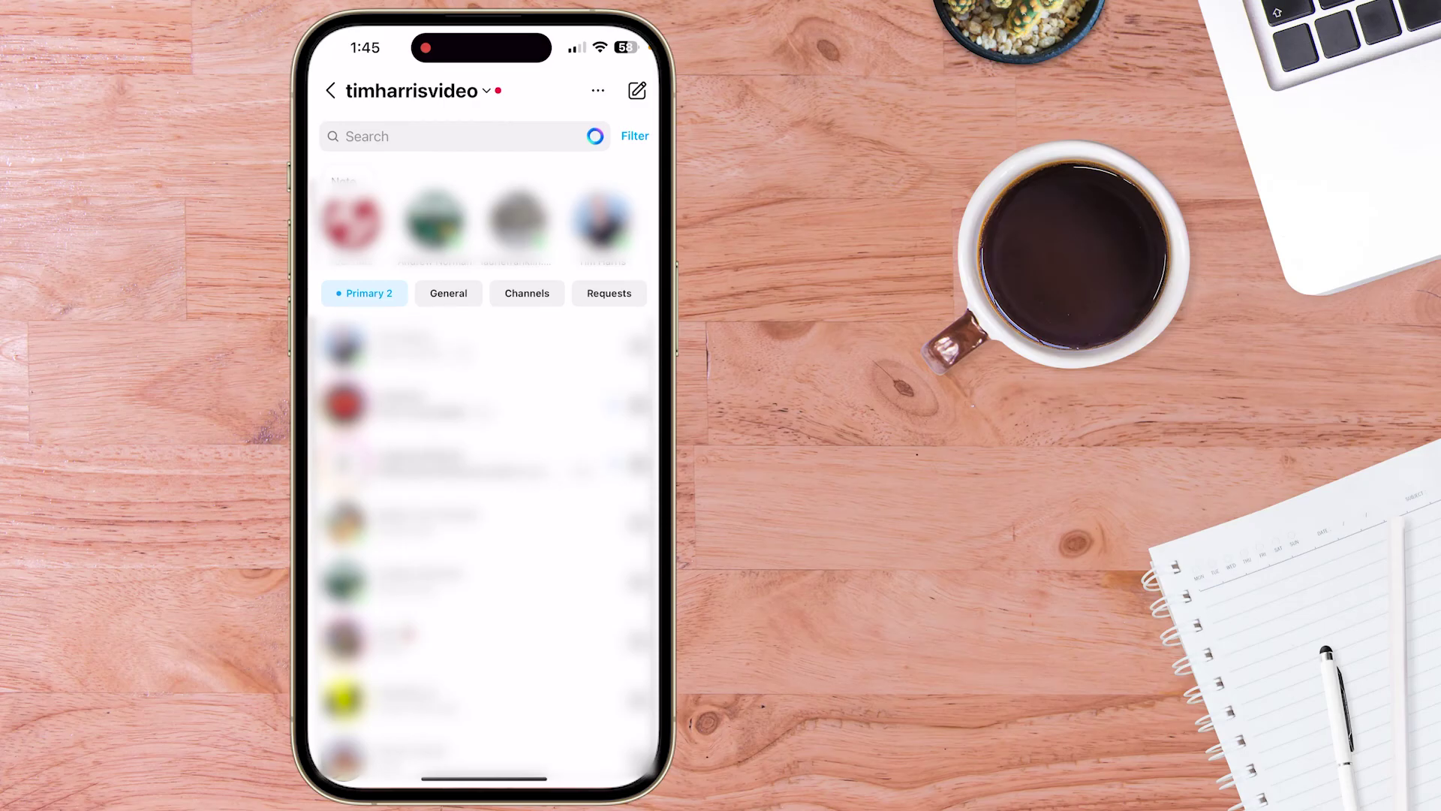
# Step: Search the inbox for Meta AI, open its chat, and send "Hi"
pyautogui.click(451, 136)
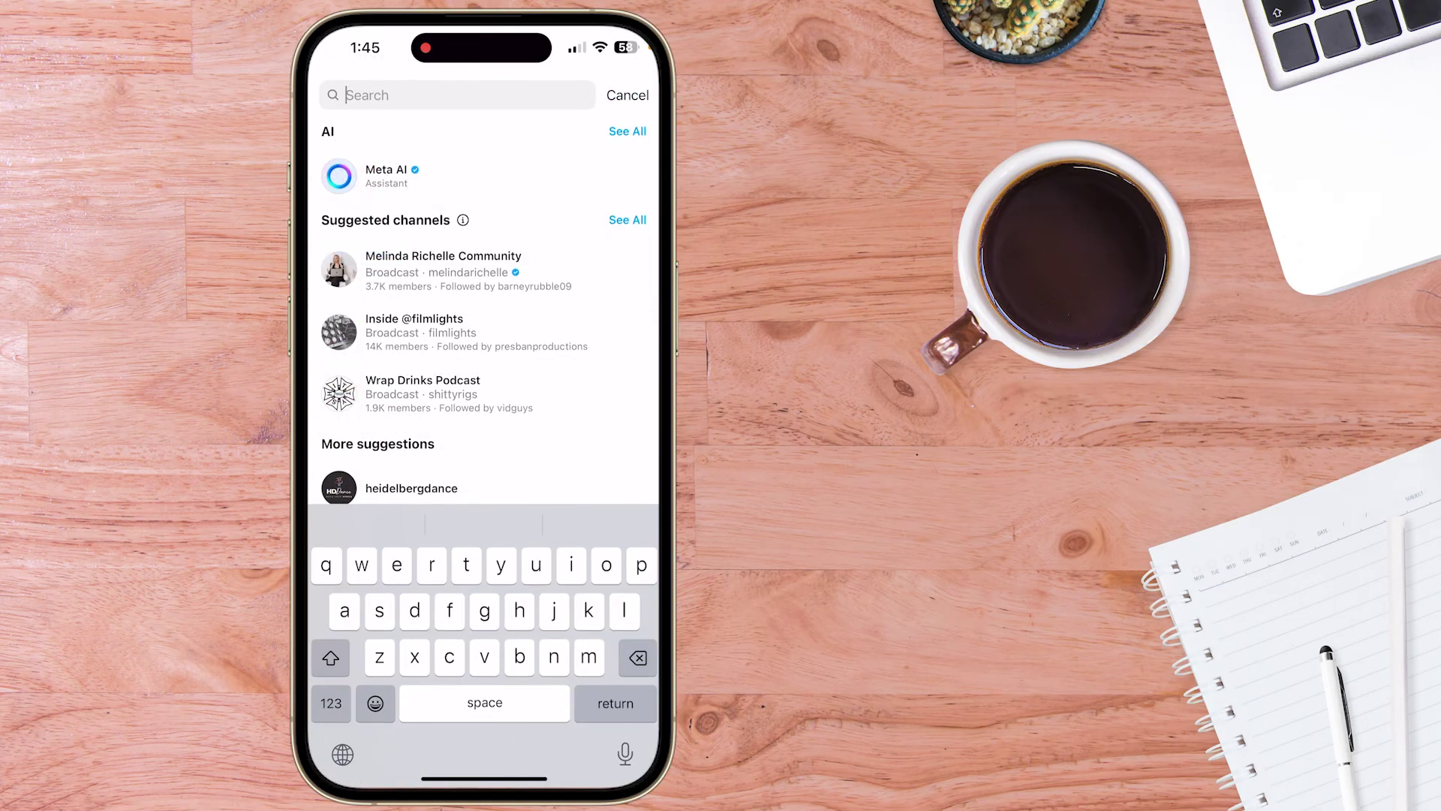
pyautogui.write('met')
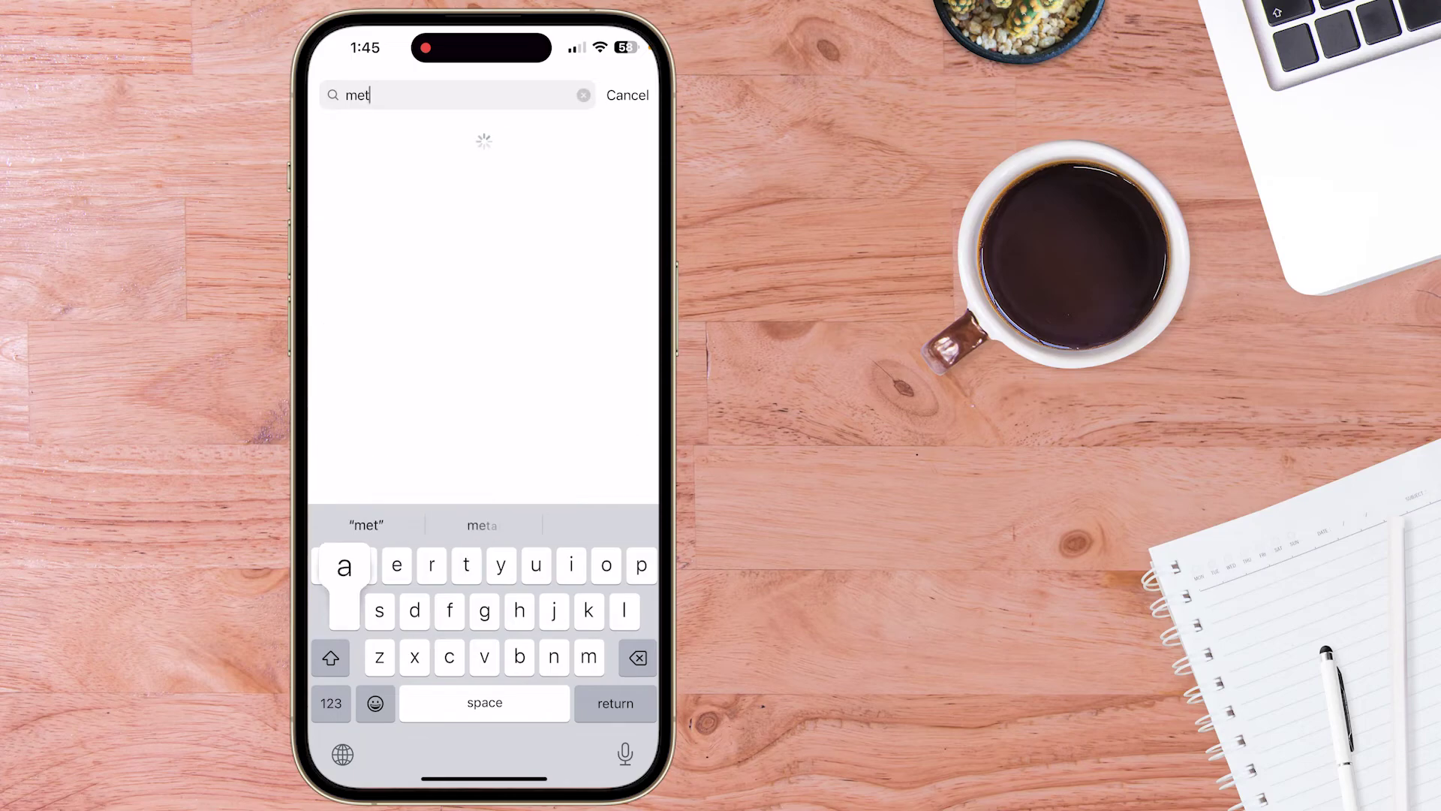
pyautogui.write('a ai')
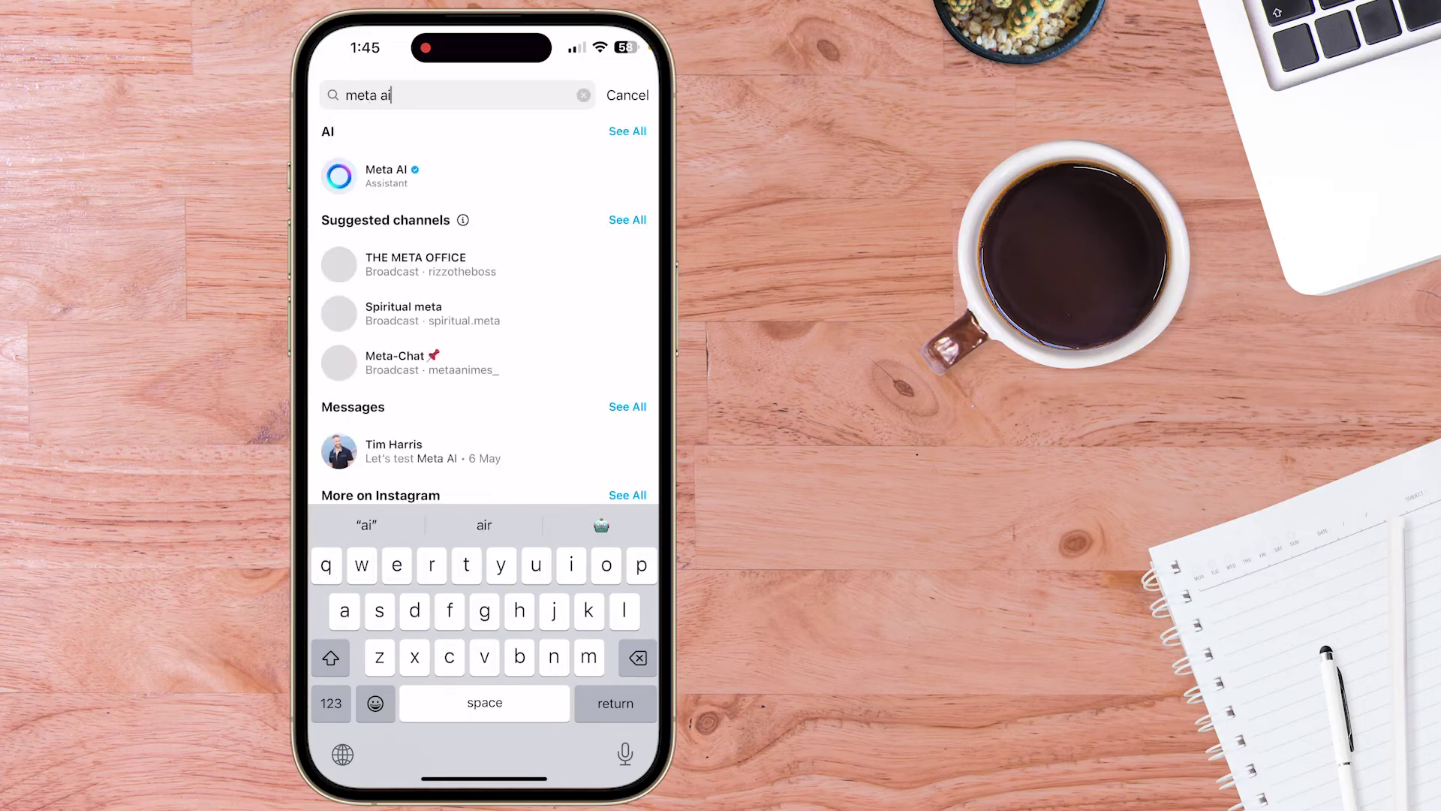
pyautogui.click(386, 176)
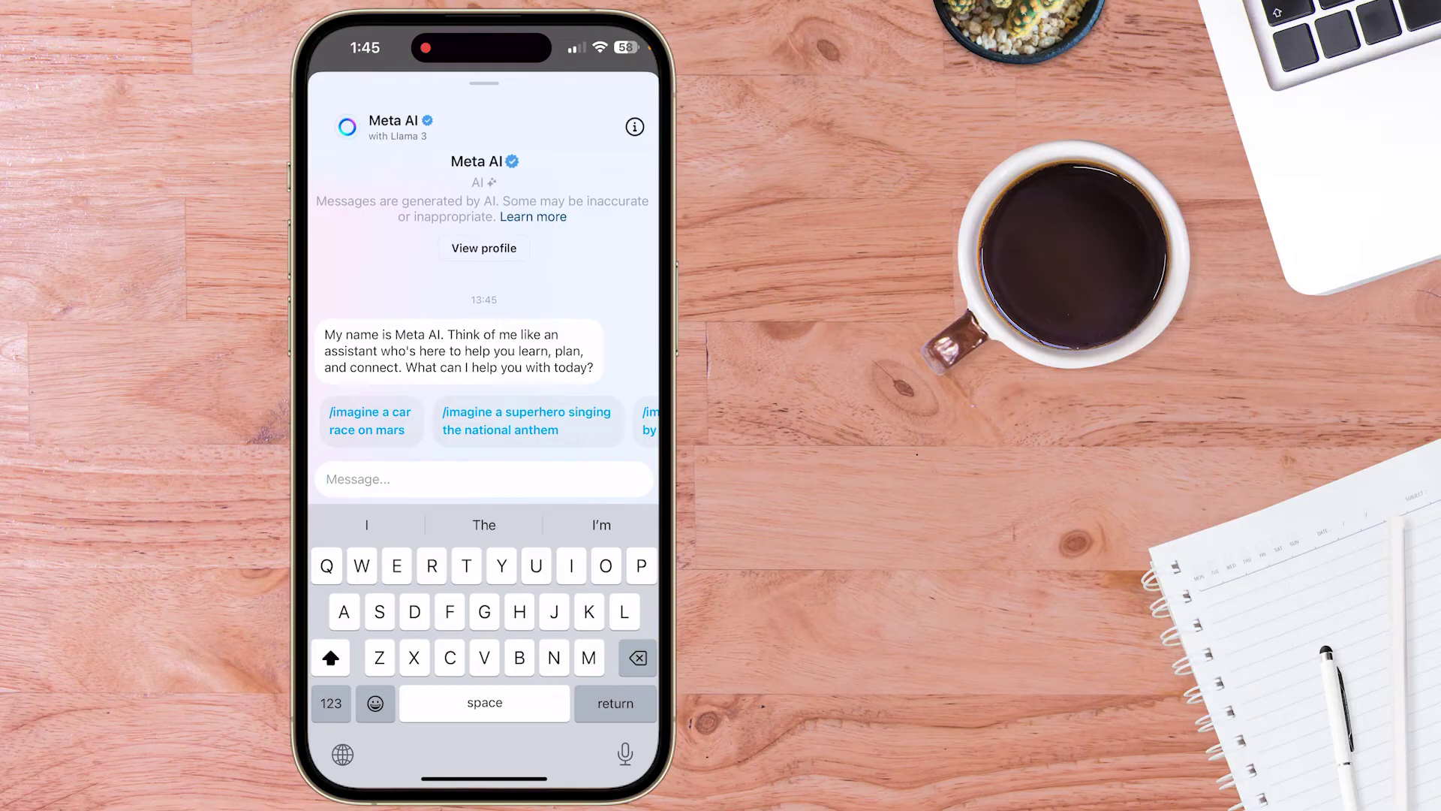
pyautogui.write('Hi')
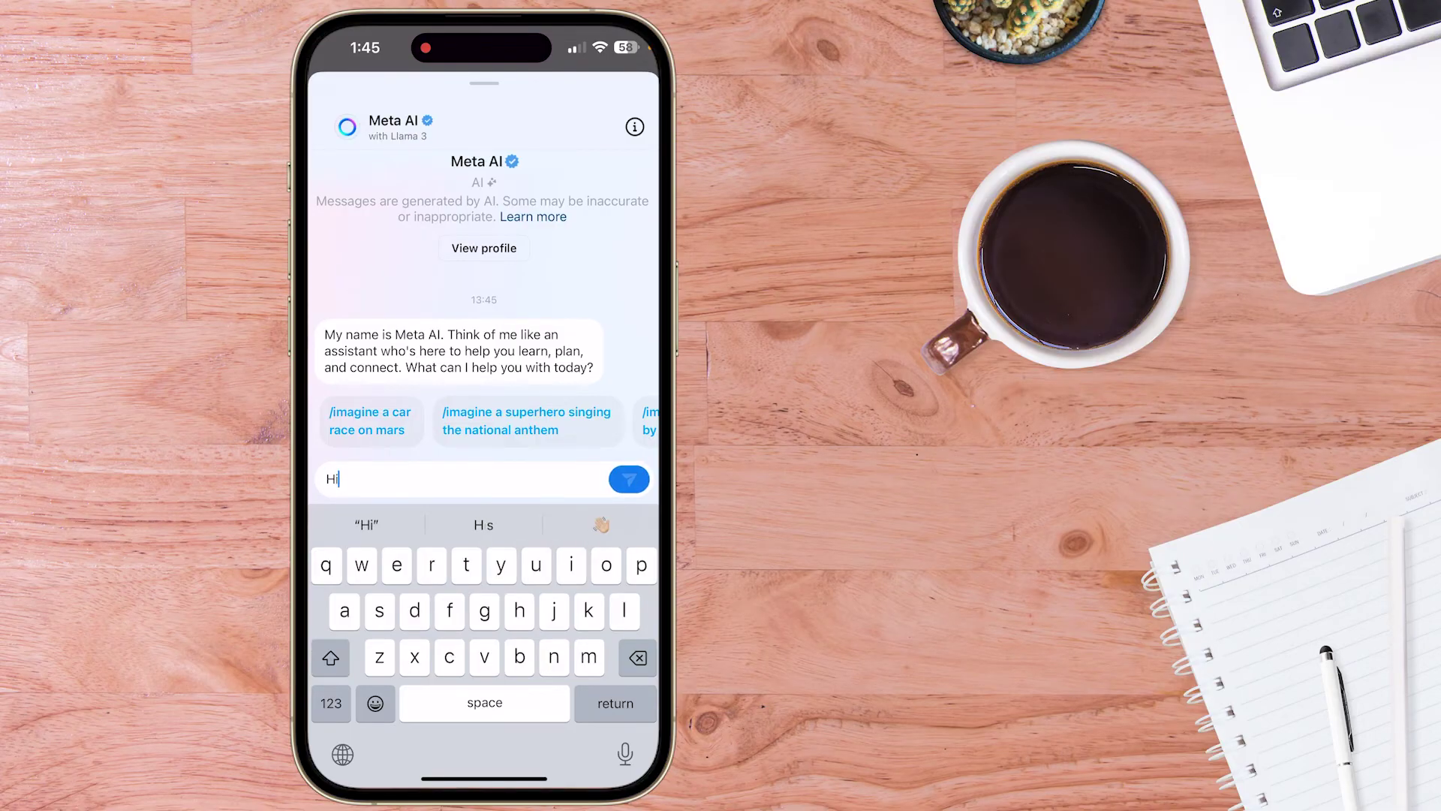
pyautogui.press('Return')
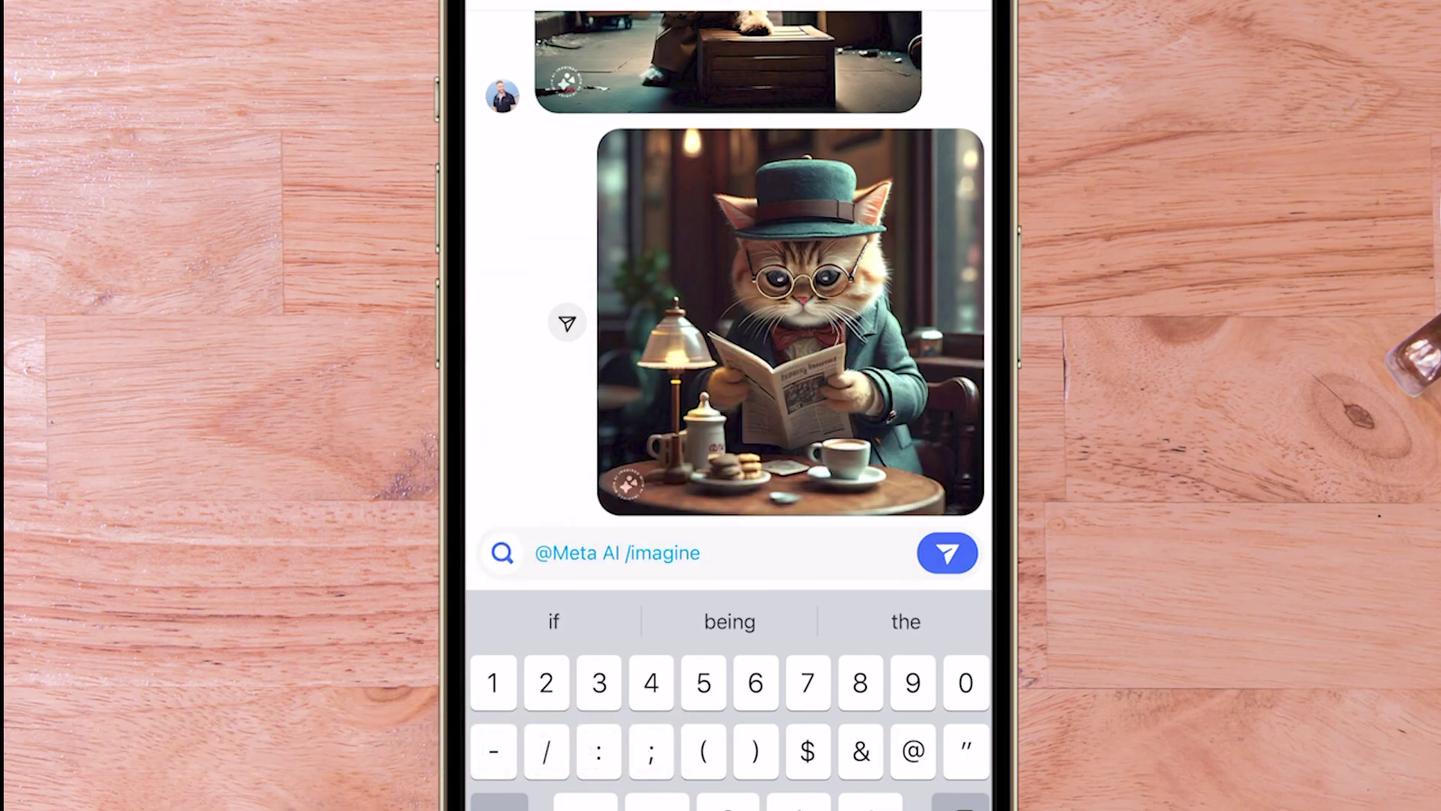
# Step: Send Meta AI an /imagine prompt: a spacesuit cat planting a fishbone-symbol flag on the moon
pyautogui.write('a cat wearing a space')
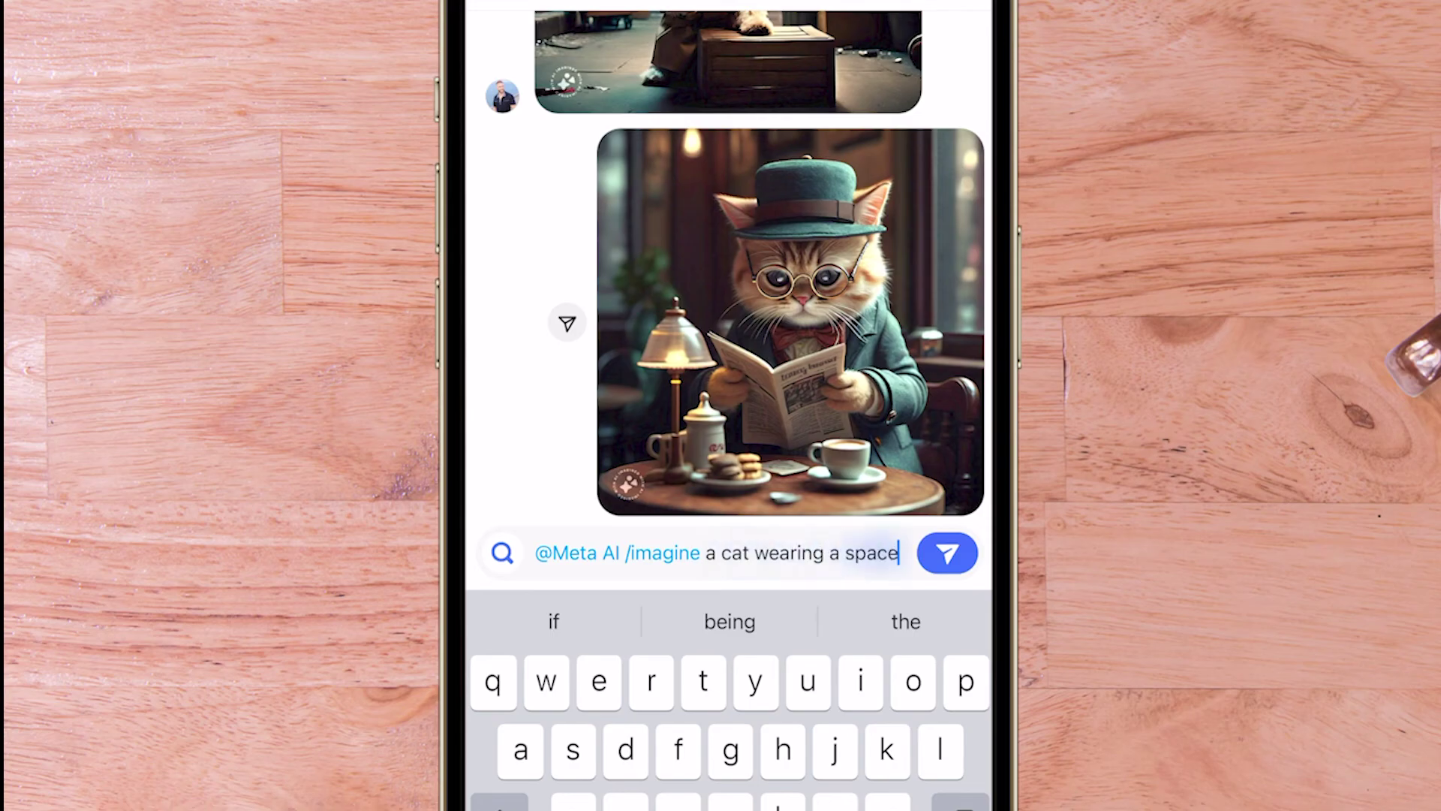
pyautogui.write(' suit planting a flag on the moon with a fishbone symbol')
pyautogui.press('Return')
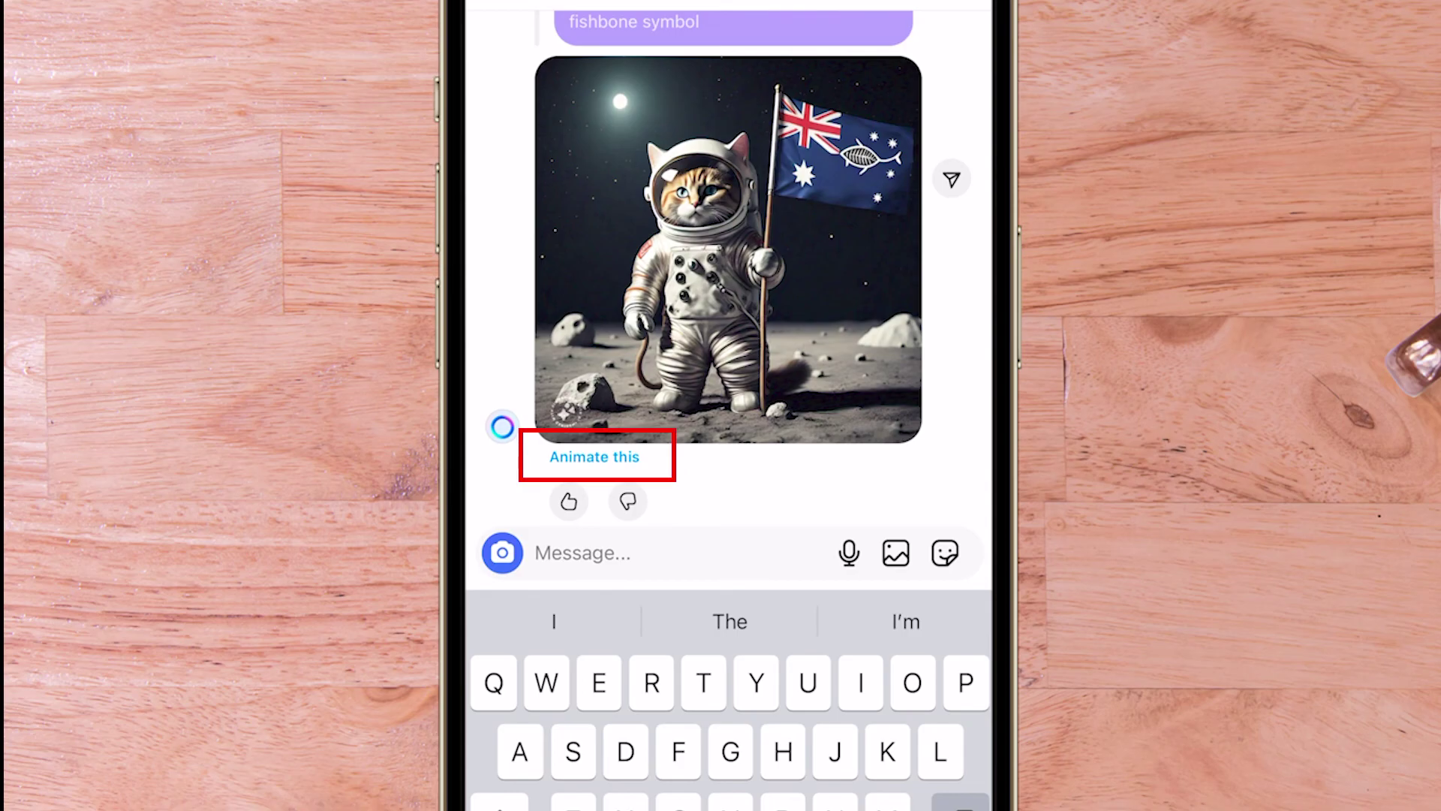
# Step: Request "Animate this" for the astronaut cat image
pyautogui.click(594, 456)
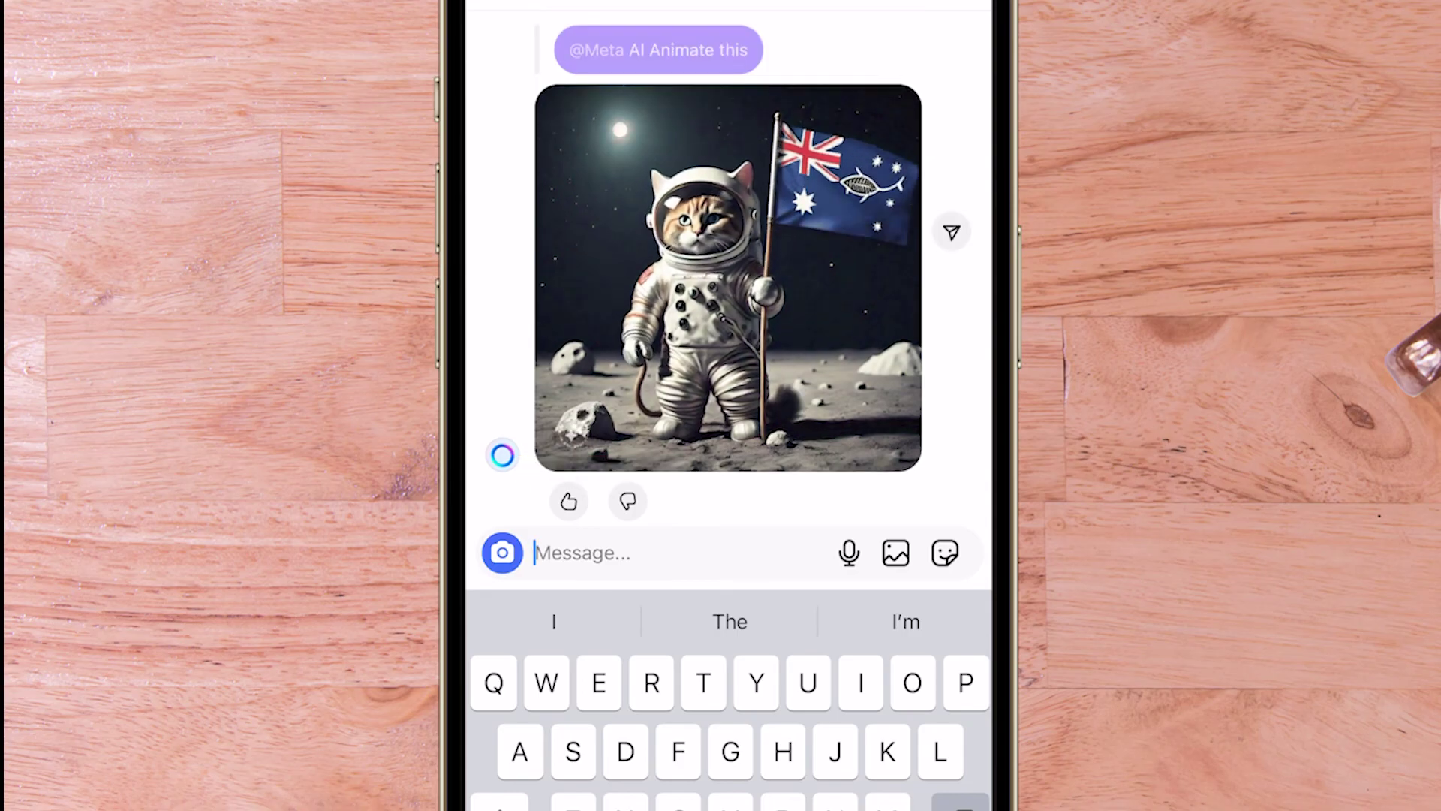